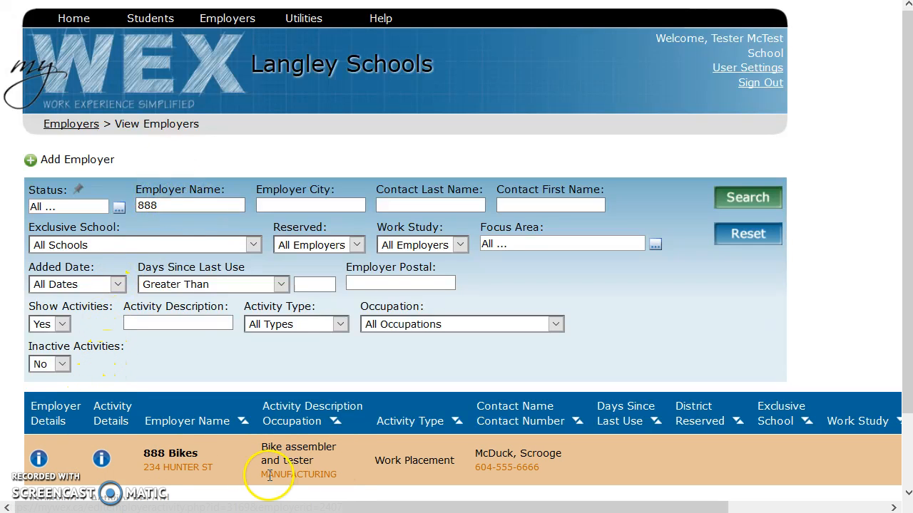
Open the employer details for 888 Bikes, review its basic, activities, documents and placements information, and return to the employer list
click(37, 460)
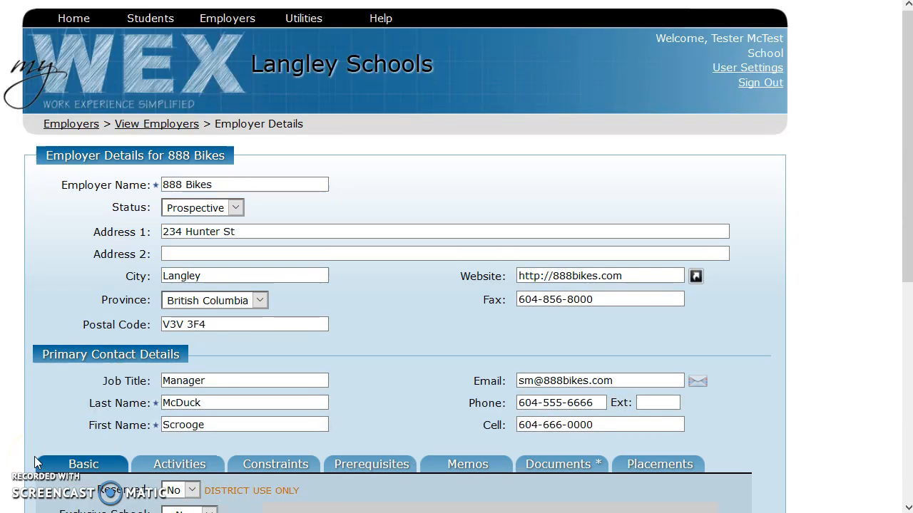
drag(907, 147, 909, 319)
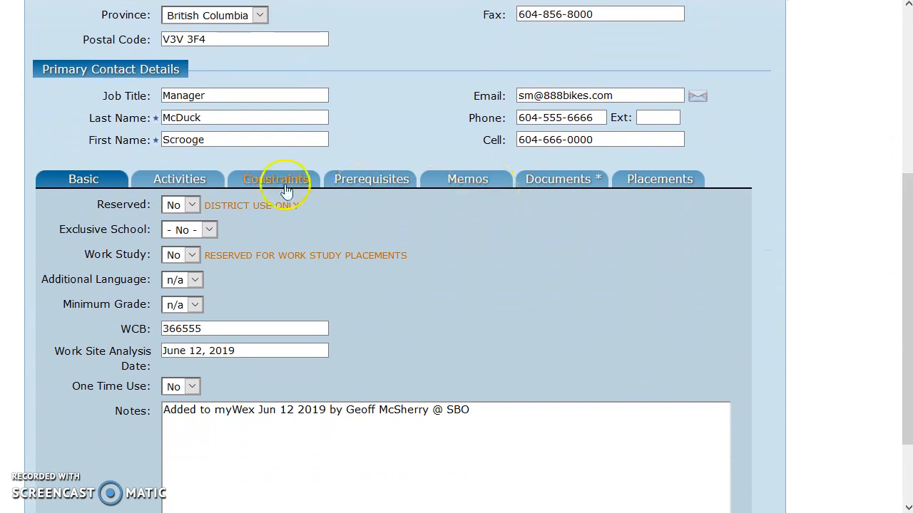
click(191, 187)
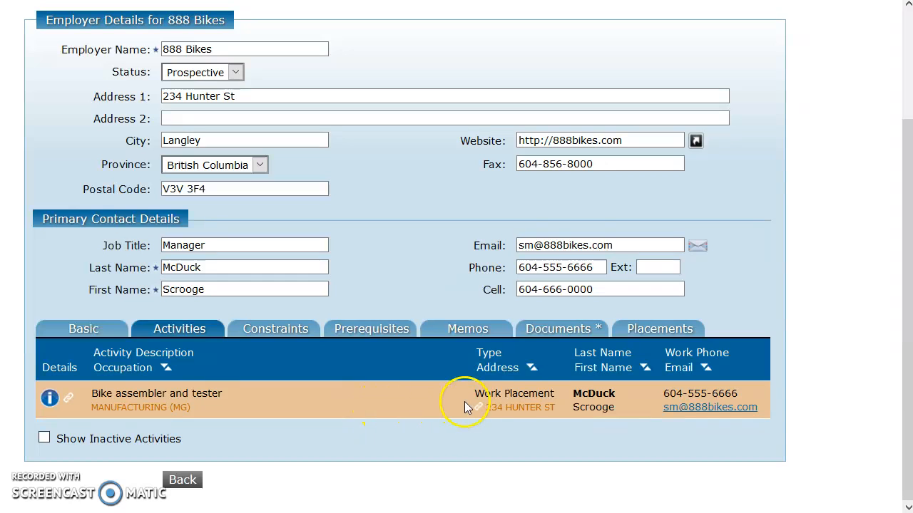
click(583, 332)
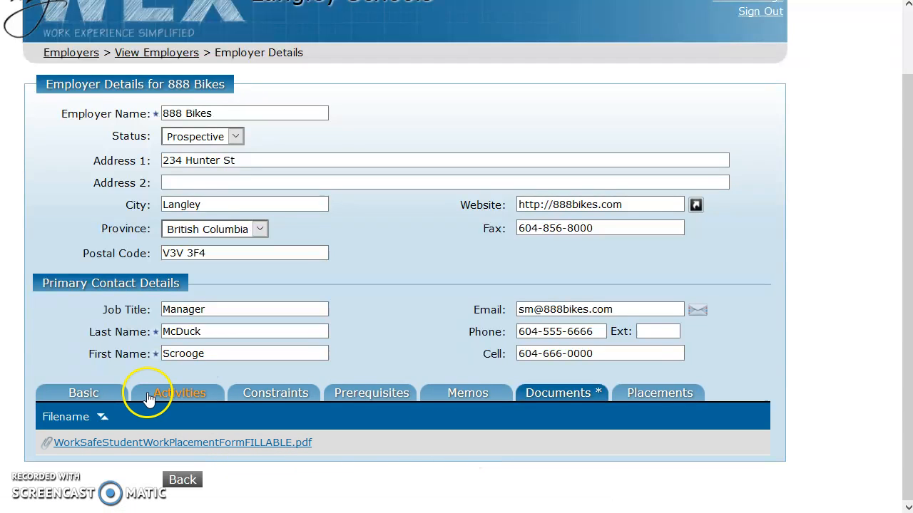
click(112, 400)
drag(904, 215, 903, 340)
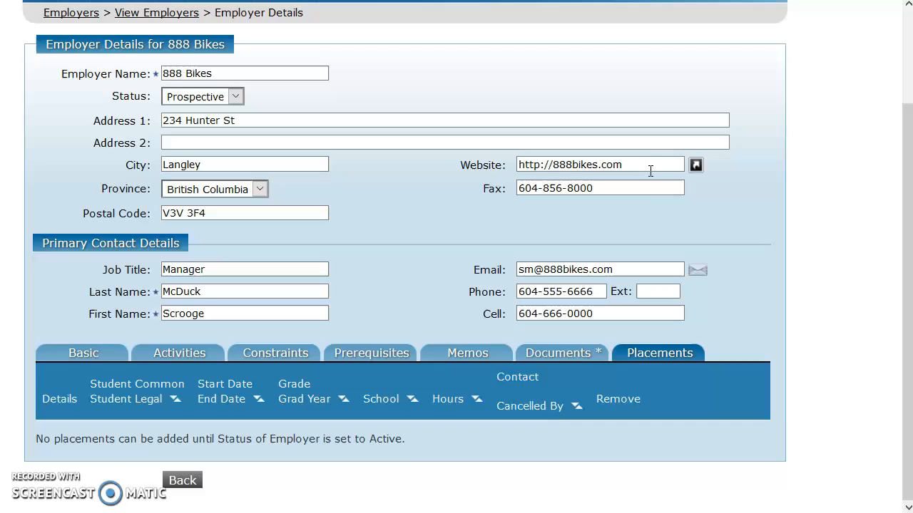
click(758, 228)
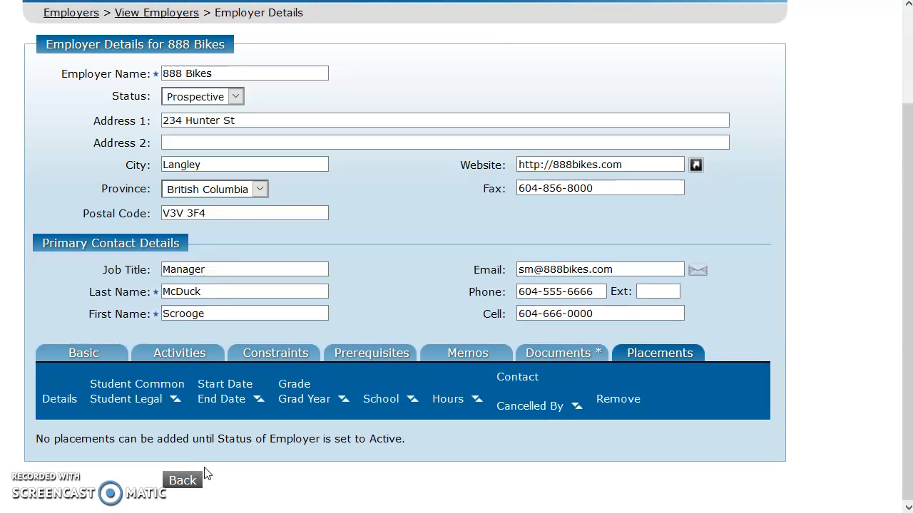
click(182, 479)
Rerun the employer search for 888 and open the employer details for 888 Bikes
click(742, 213)
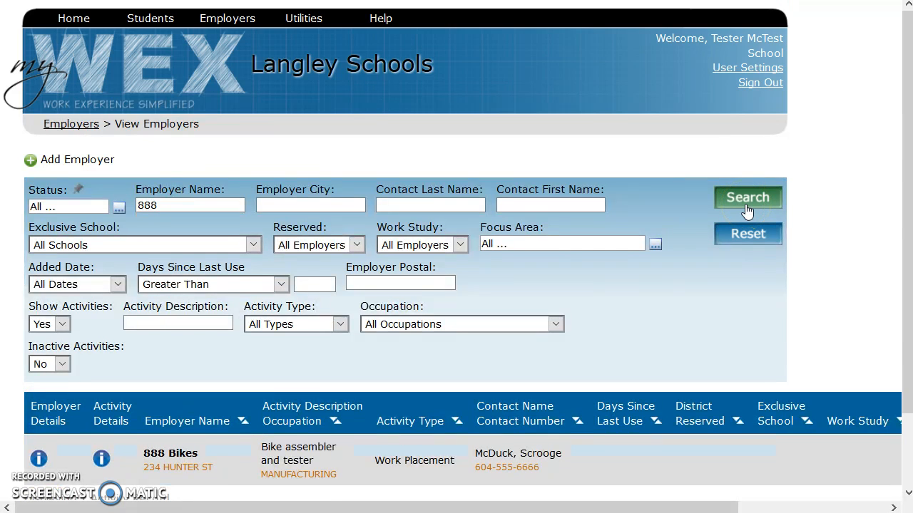
click(747, 204)
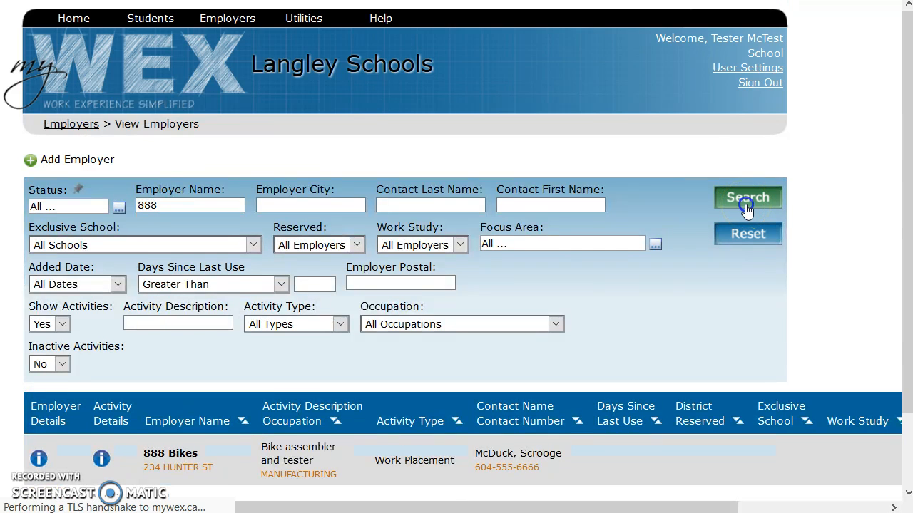
click(185, 457)
click(38, 458)
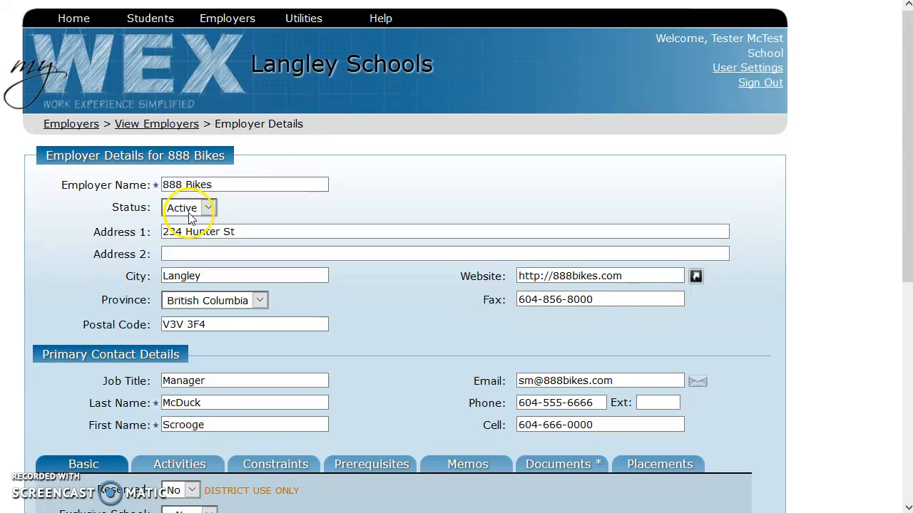
Start adding a new placement from the placements section of 888 Bikes
drag(904, 66, 886, 294)
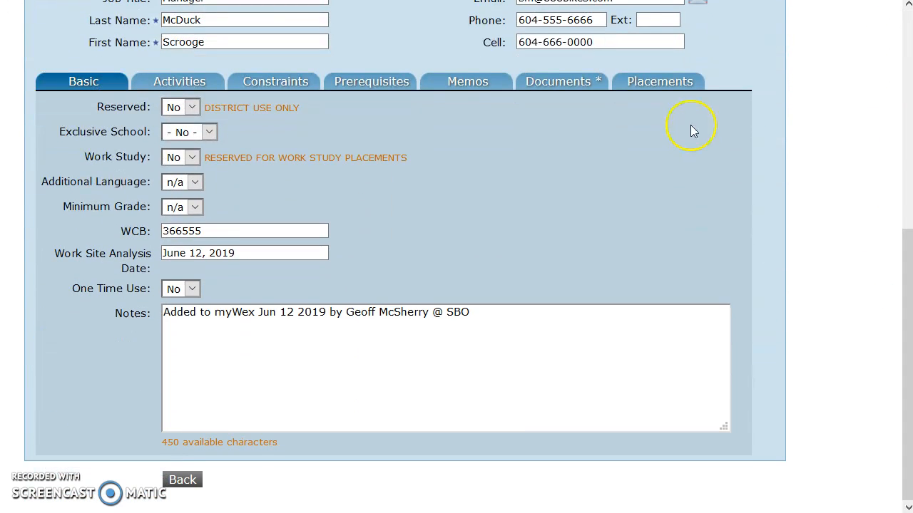
click(675, 87)
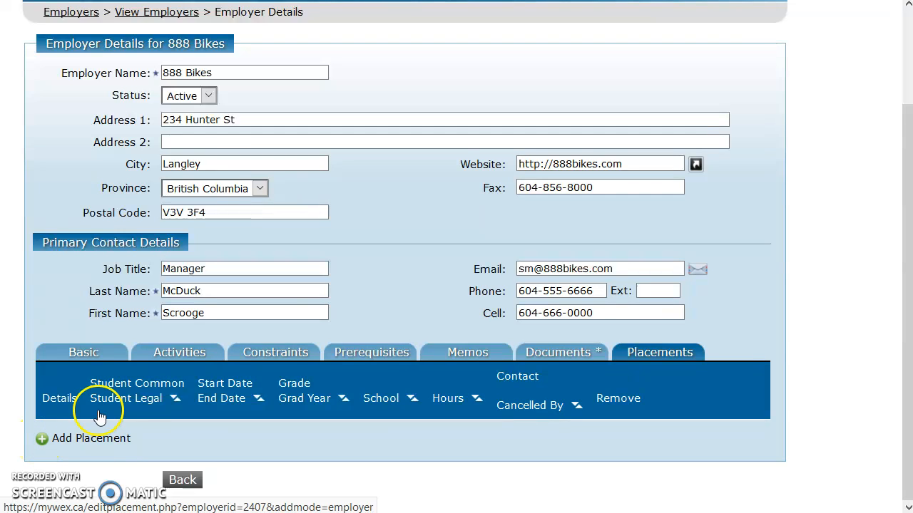
click(45, 440)
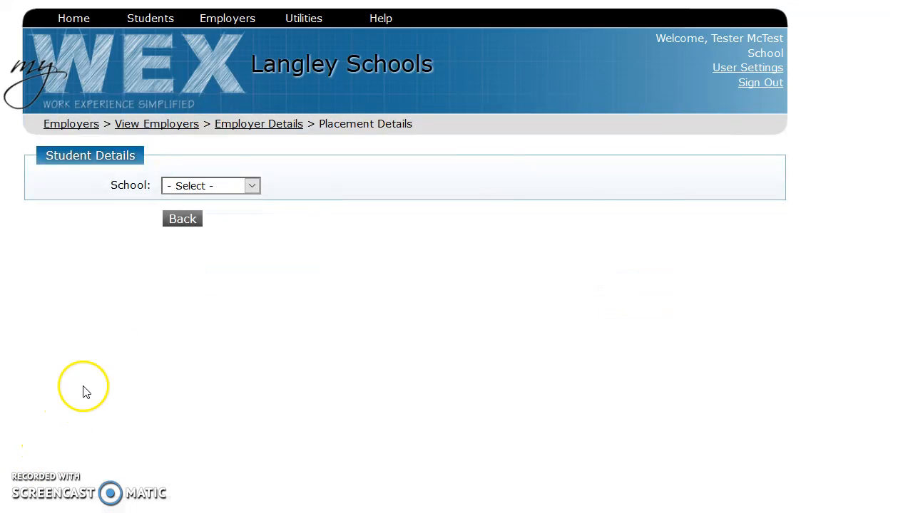
Choose Testing School as the placement's school and select its listed student
click(211, 187)
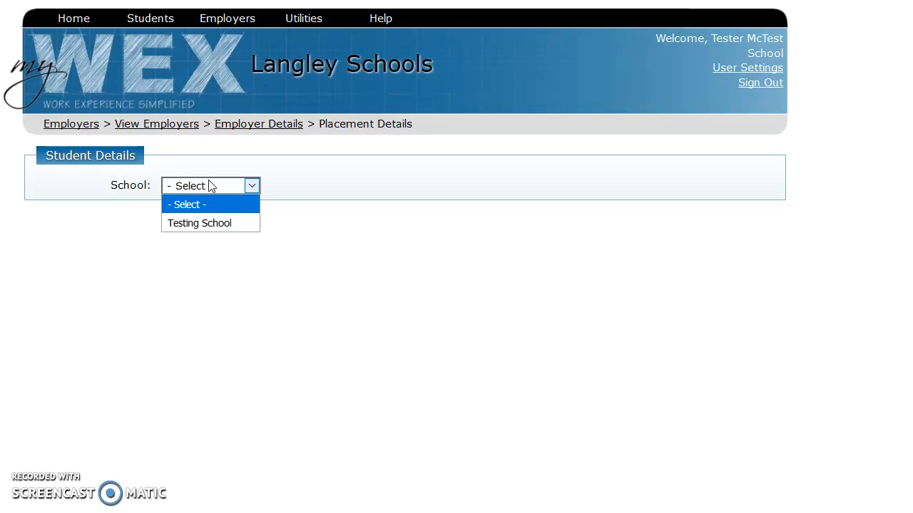
click(212, 223)
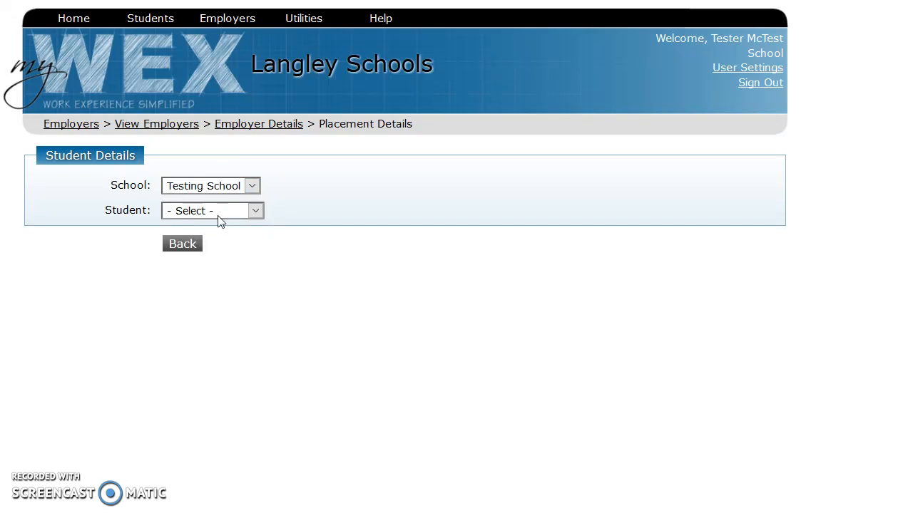
click(218, 214)
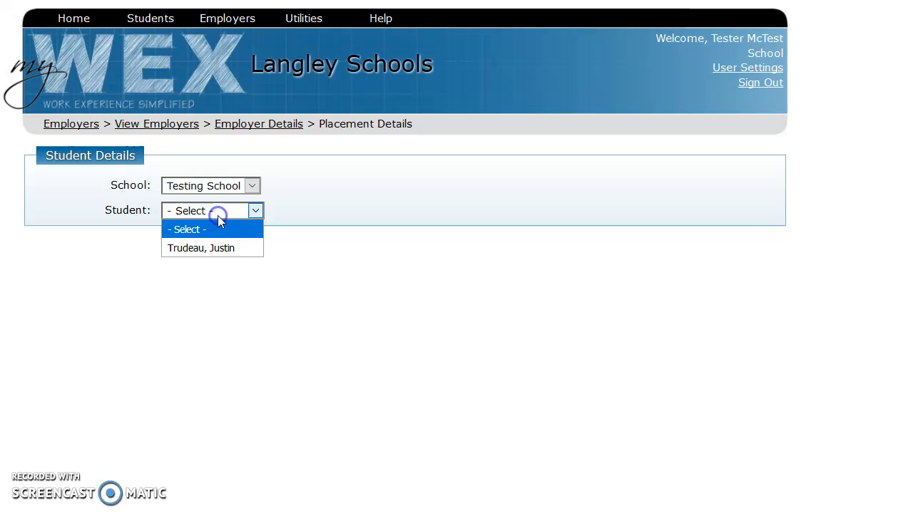
click(216, 256)
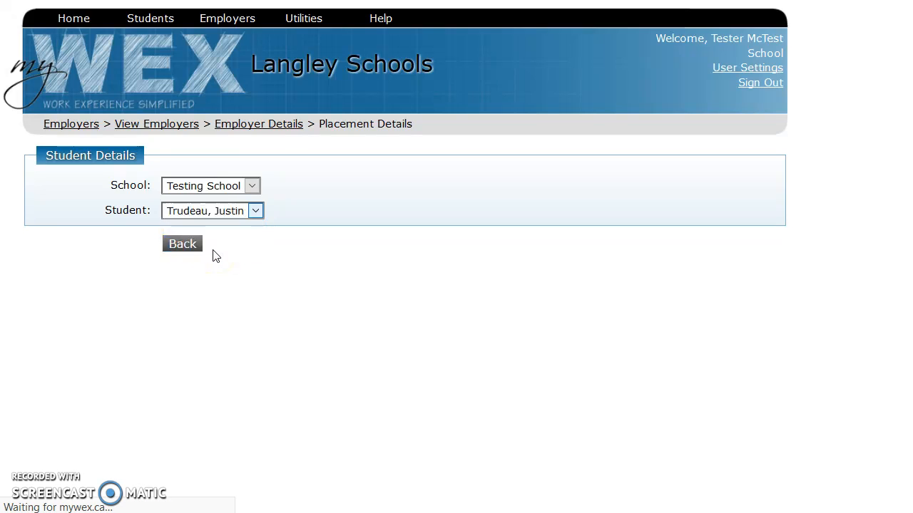
click(256, 211)
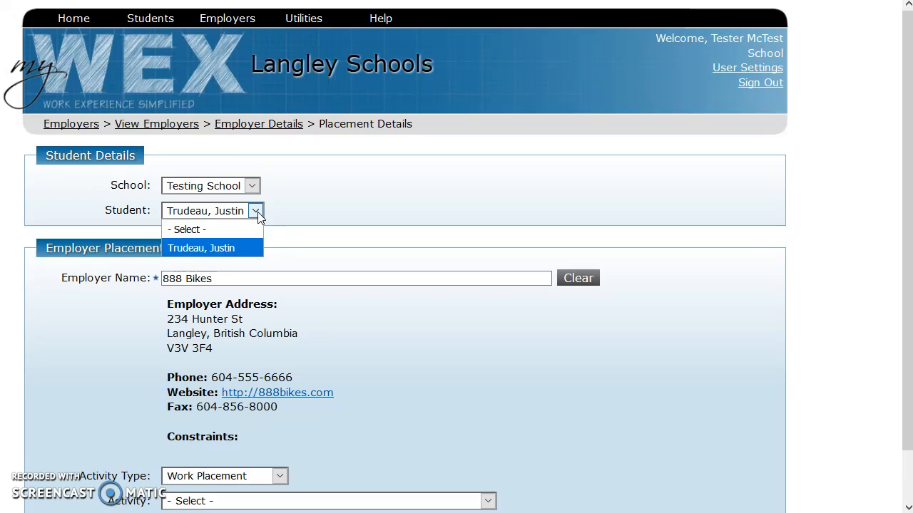
click(257, 212)
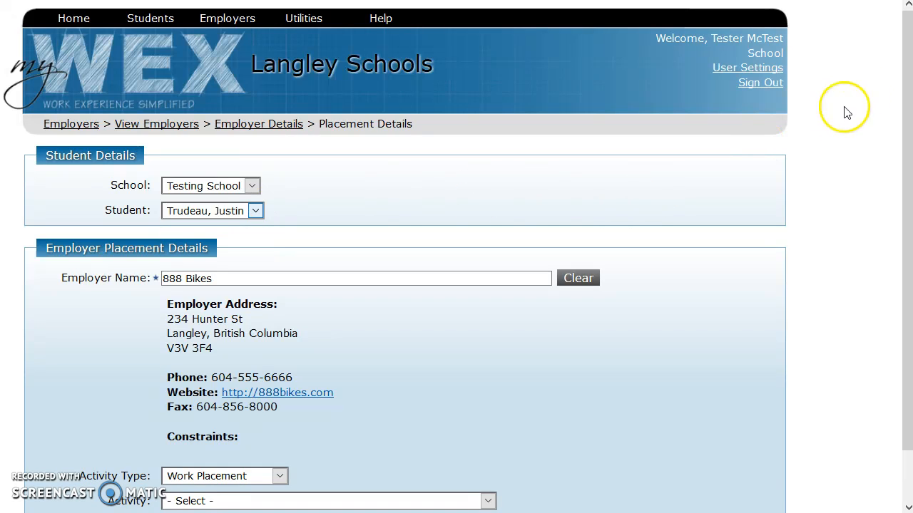
Keep Work Placement as the activity type and select the "Bike assembler and tester" activity for the placement
drag(905, 70, 907, 159)
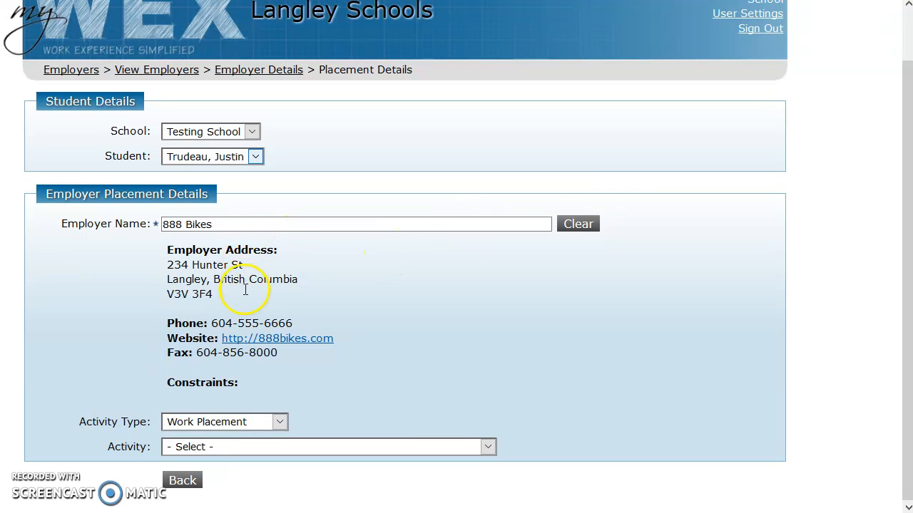
click(253, 423)
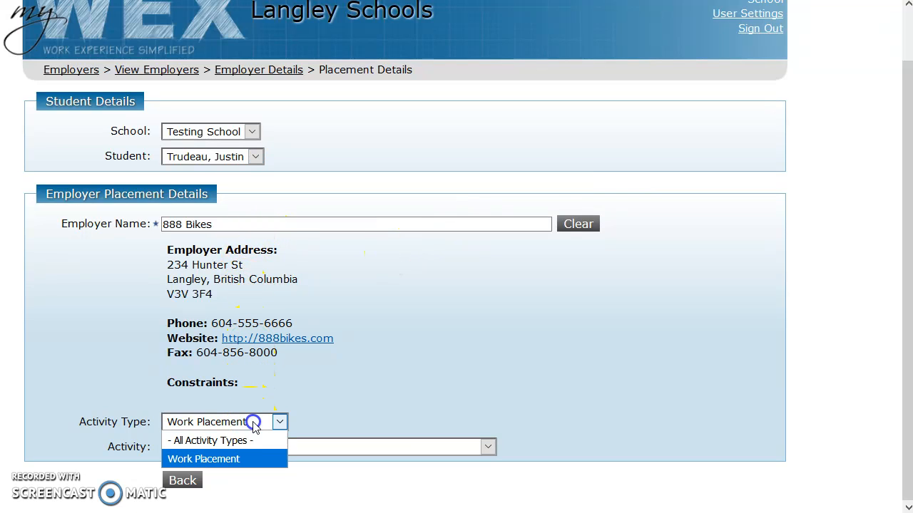
click(252, 423)
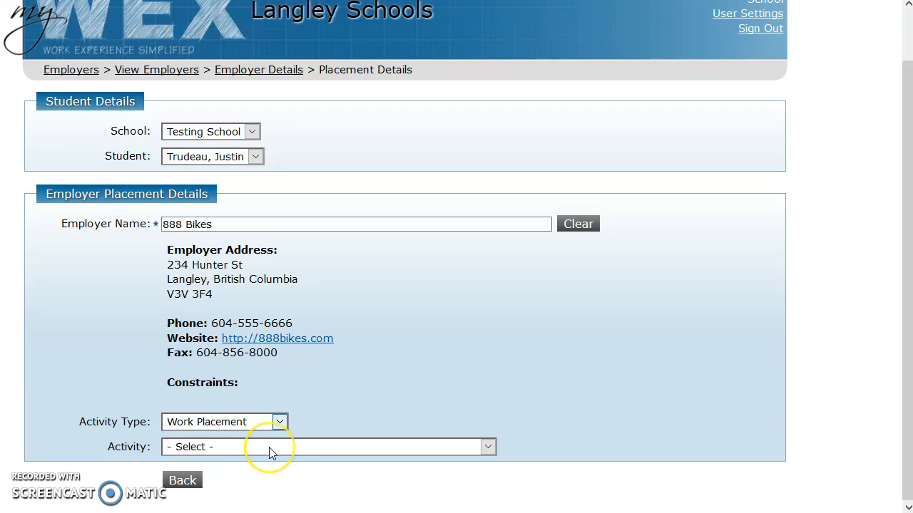
click(268, 447)
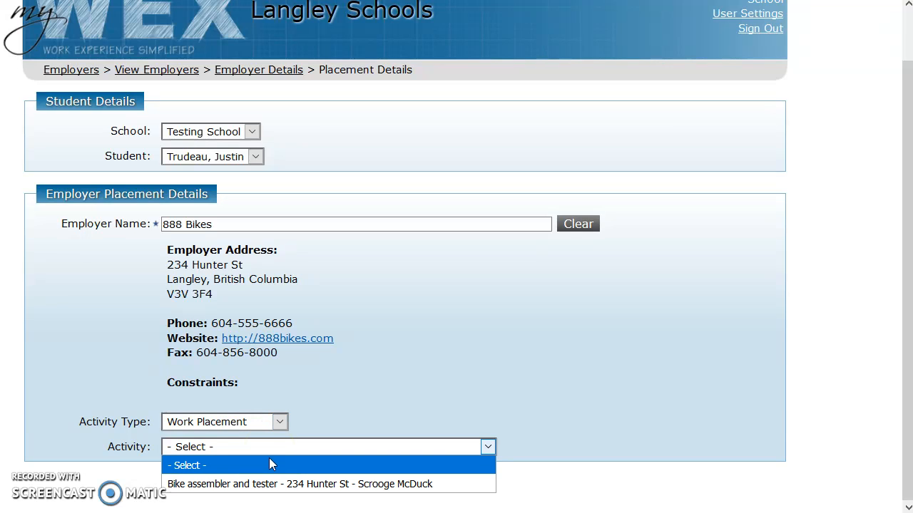
click(314, 484)
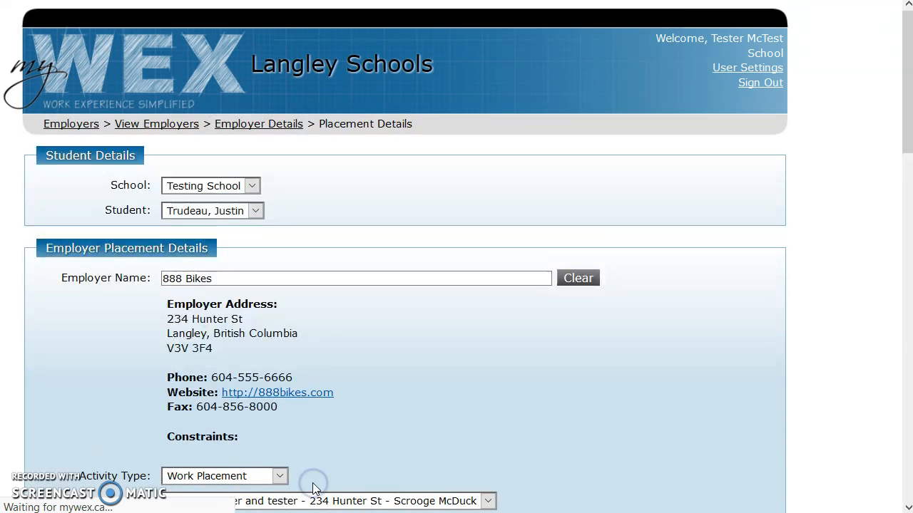
Set the placement's end date to June 19, 2020
drag(904, 128, 907, 261)
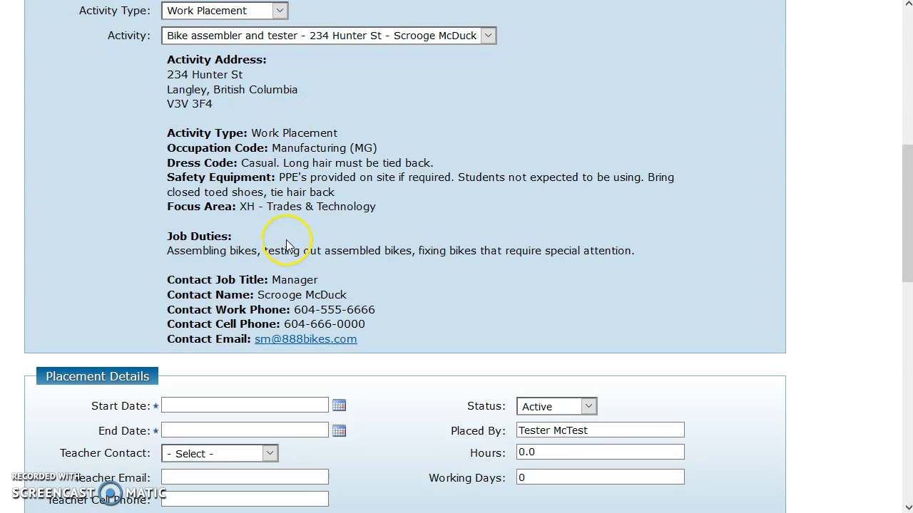
drag(906, 163, 907, 269)
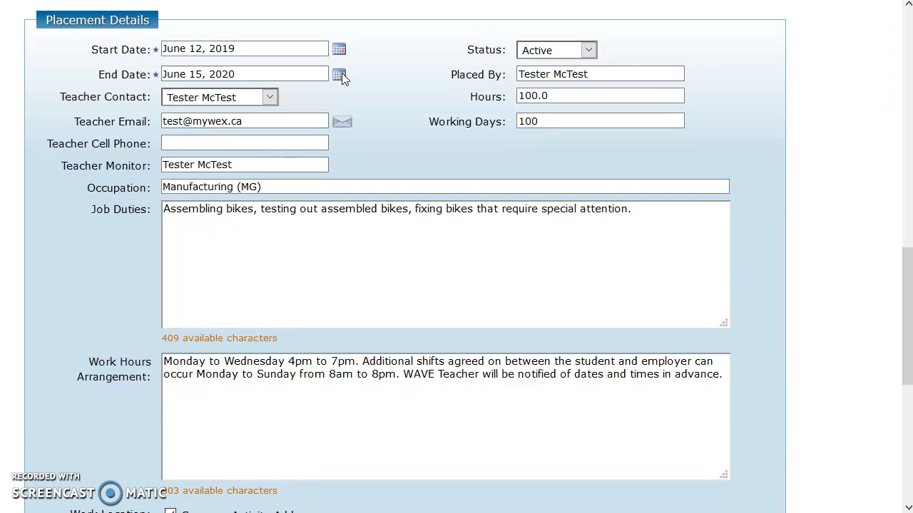
click(340, 74)
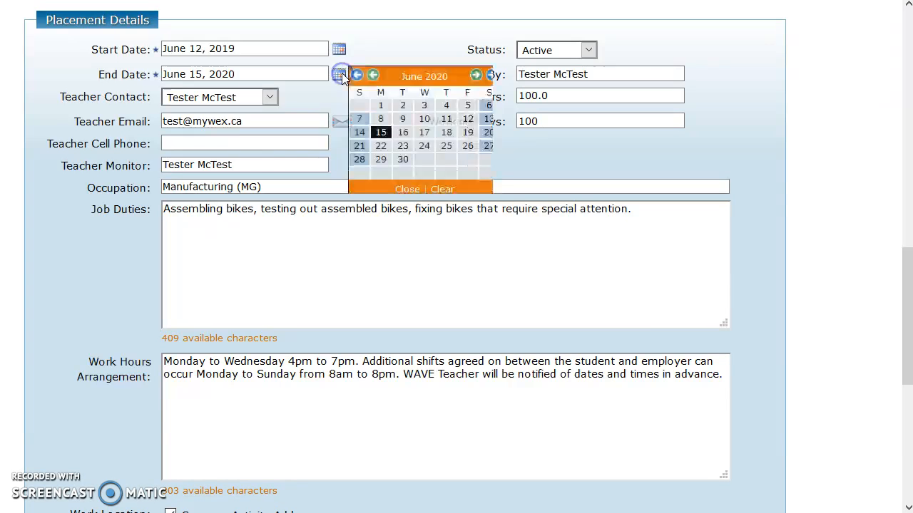
click(467, 133)
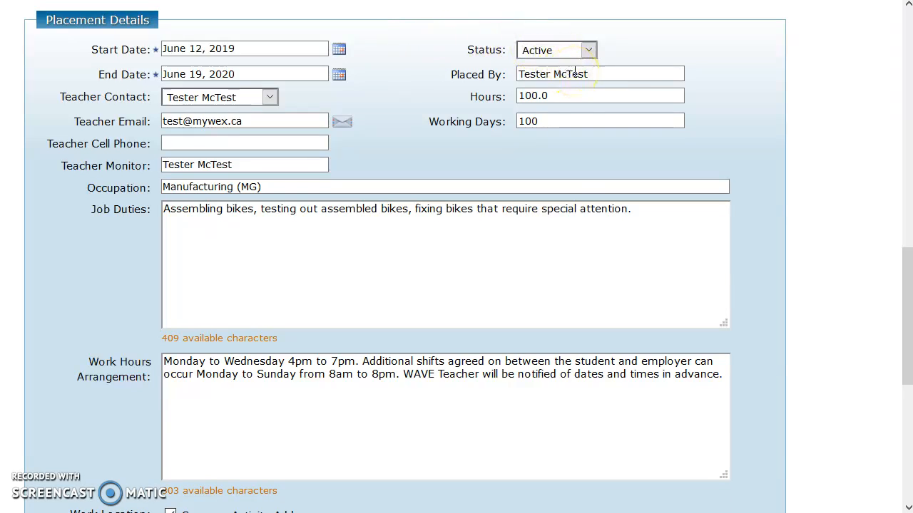
Review the placement's hours, working days, teacher contact, teacher email and teacher monitor entries
click(563, 97)
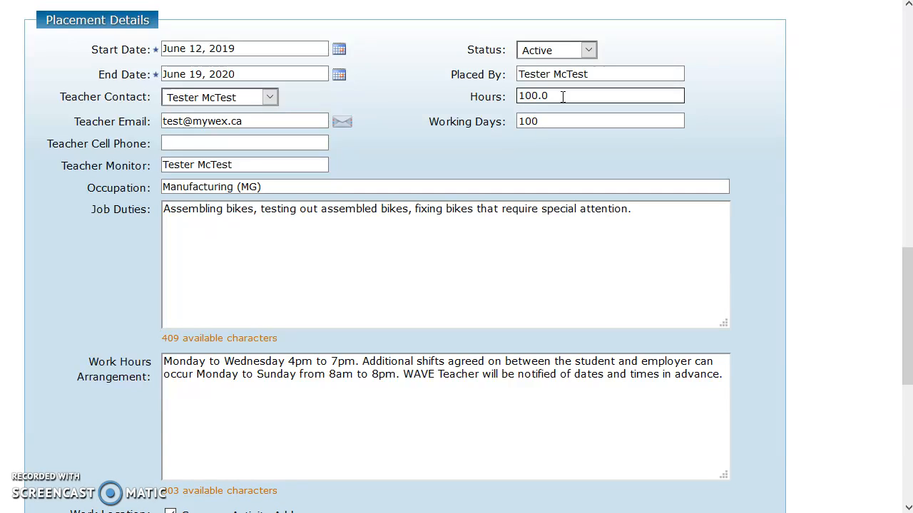
click(476, 126)
click(303, 121)
click(288, 167)
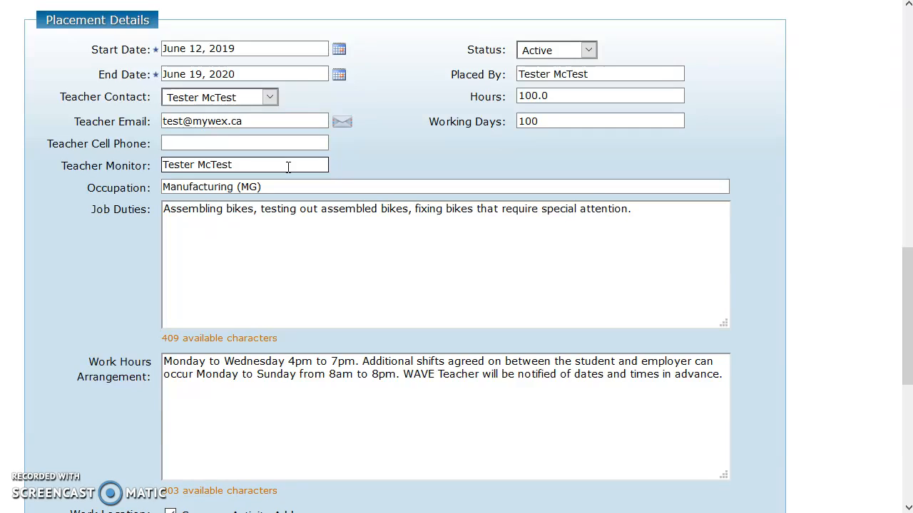
click(286, 105)
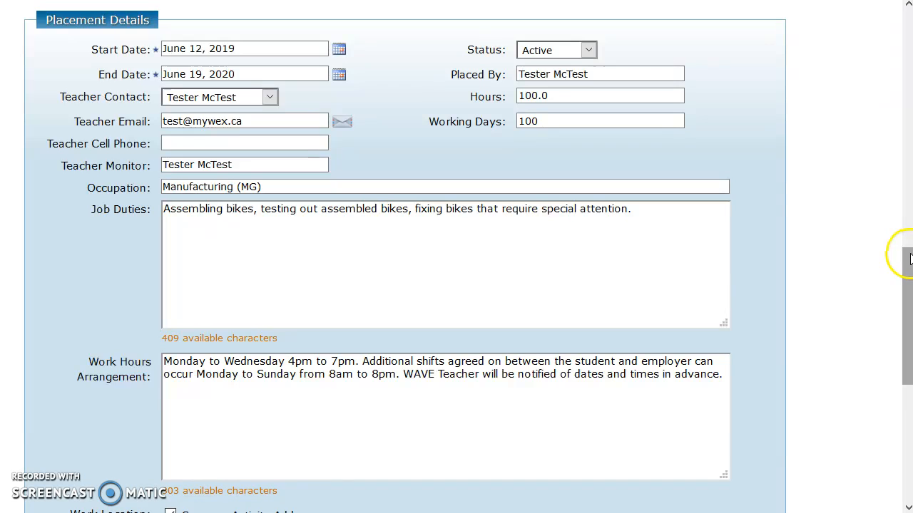
Change the opening of the work hours arrangement to read "Monday to Thursday 5pm to 7pm"
drag(910, 258, 904, 296)
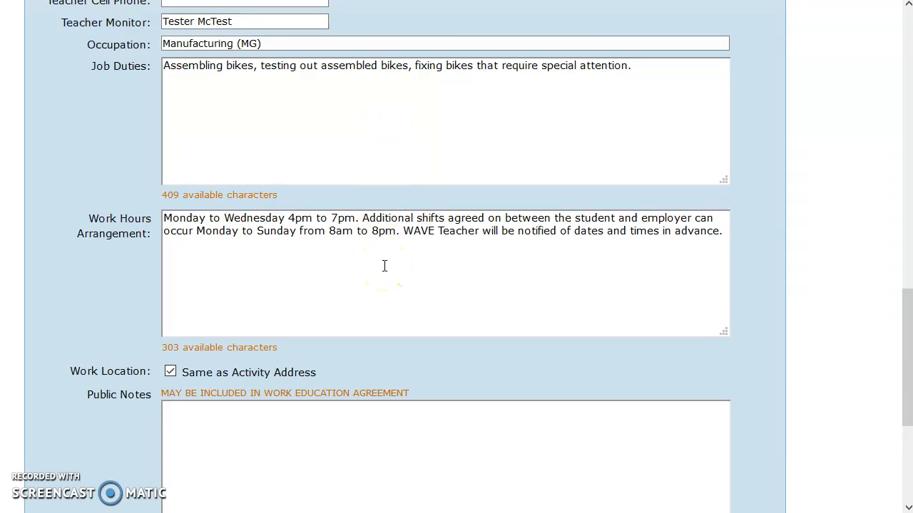
click(296, 223)
key(BackSpace)
text(5)
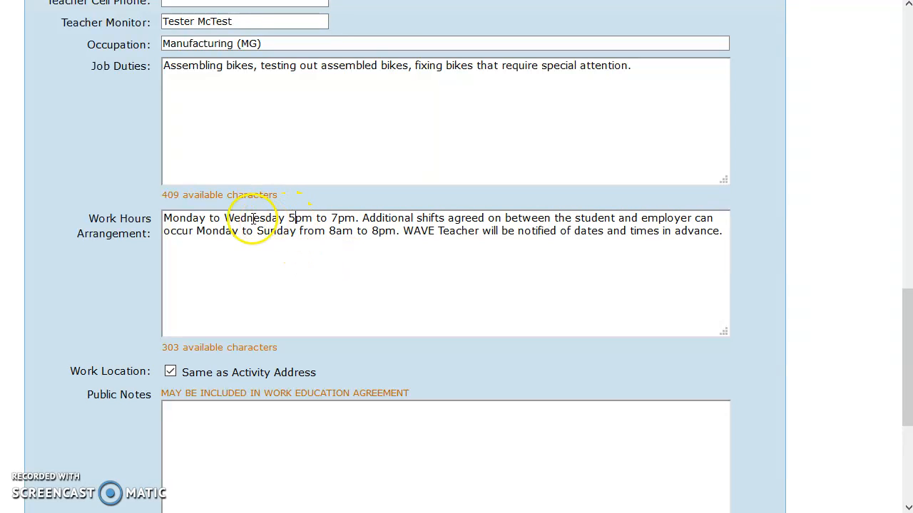
drag(227, 218, 283, 216)
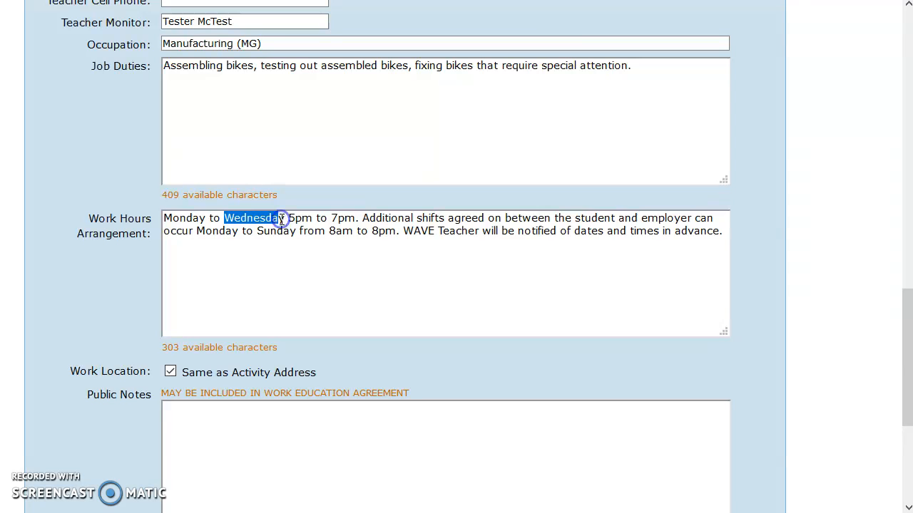
text(Thursda)
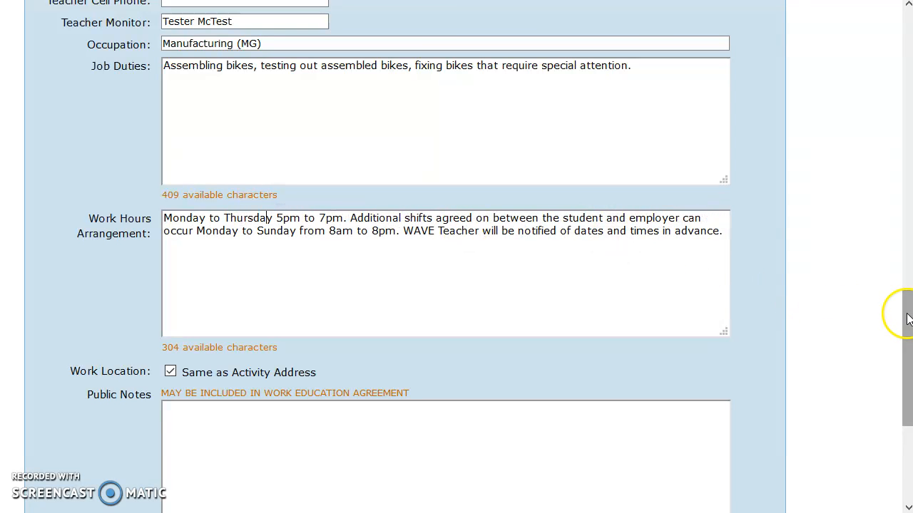
drag(908, 319, 899, 369)
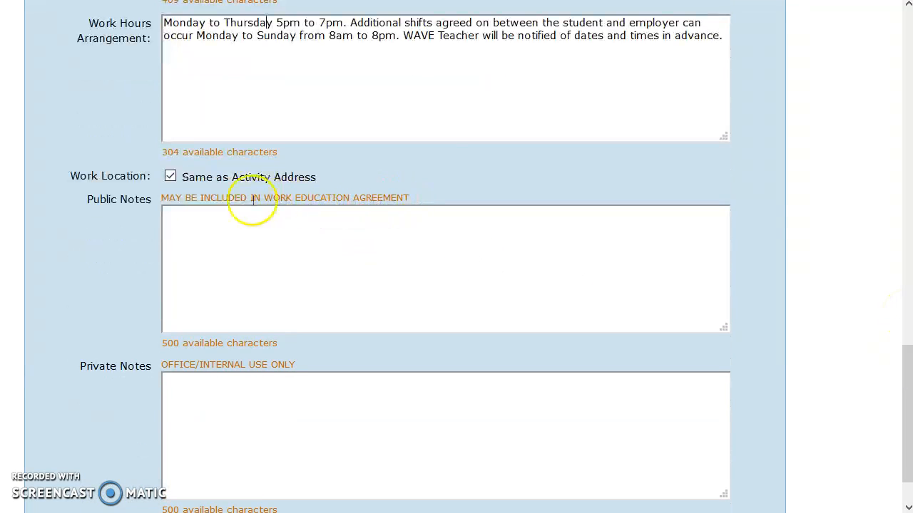
Leave the public and private notes empty, keep the work location same as the activity address, and create the placement
click(205, 235)
drag(902, 363, 903, 397)
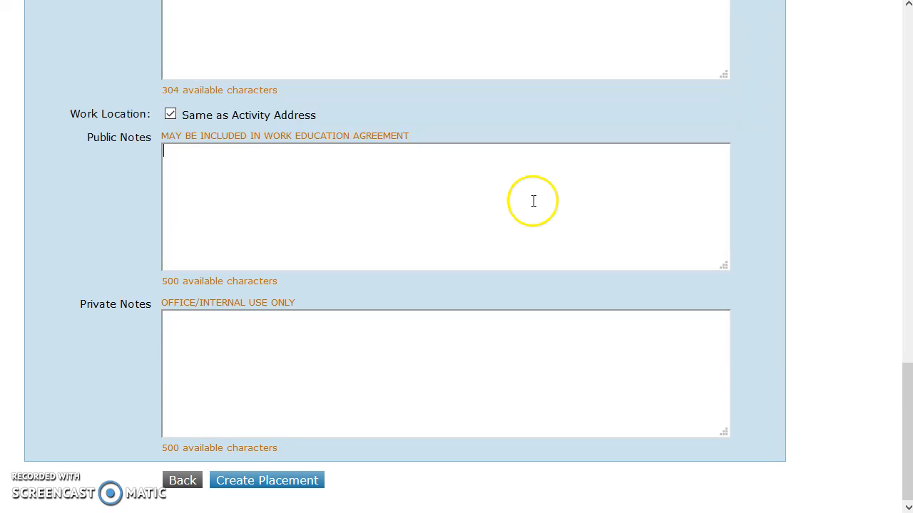
click(414, 316)
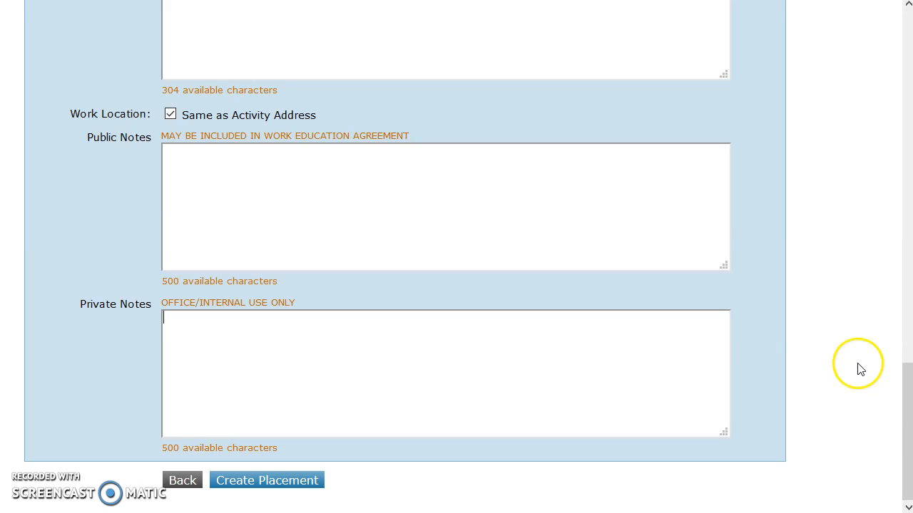
drag(907, 390, 853, 445)
click(265, 483)
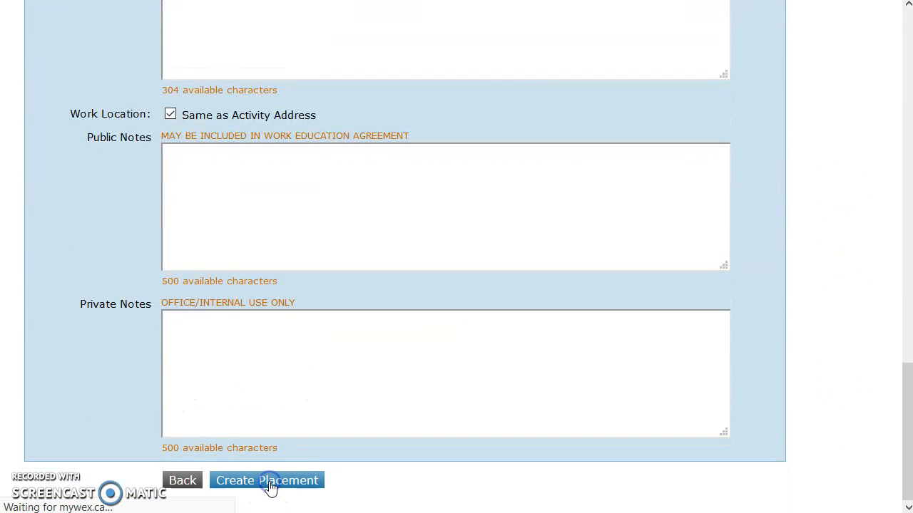
Choose the Langley WP5 print option in the new placement's details and open the printable work agreement
drag(904, 107, 895, 492)
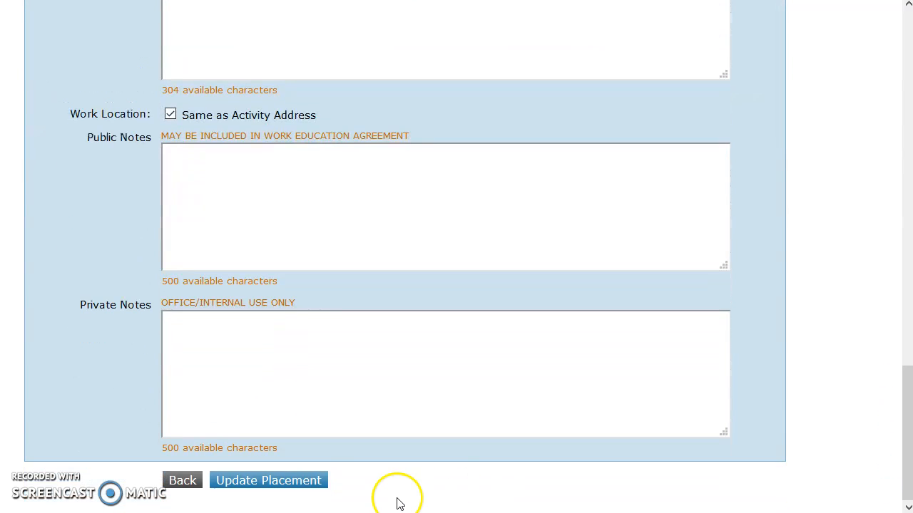
drag(900, 434, 906, 311)
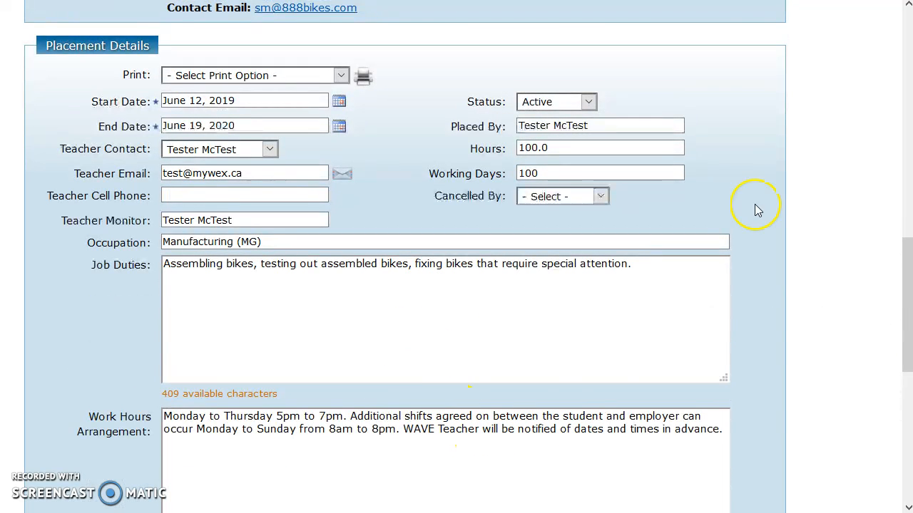
drag(901, 270, 907, 237)
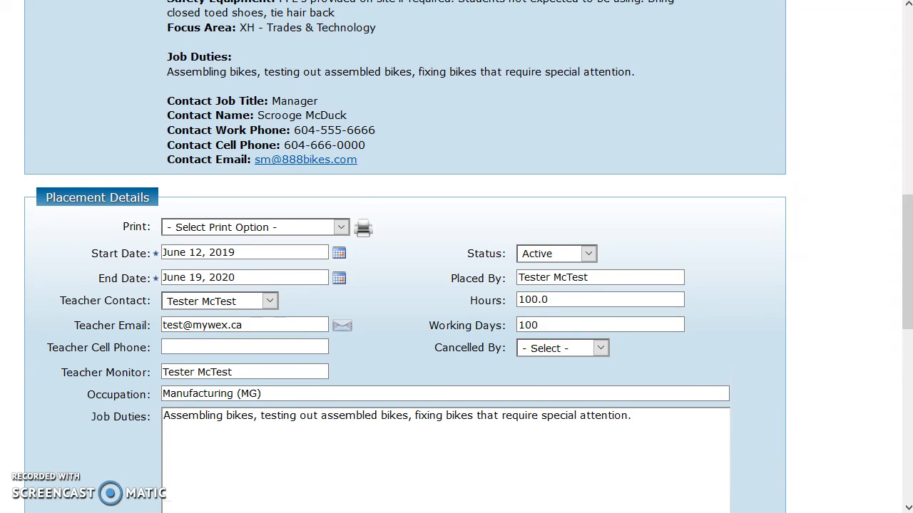
click(242, 228)
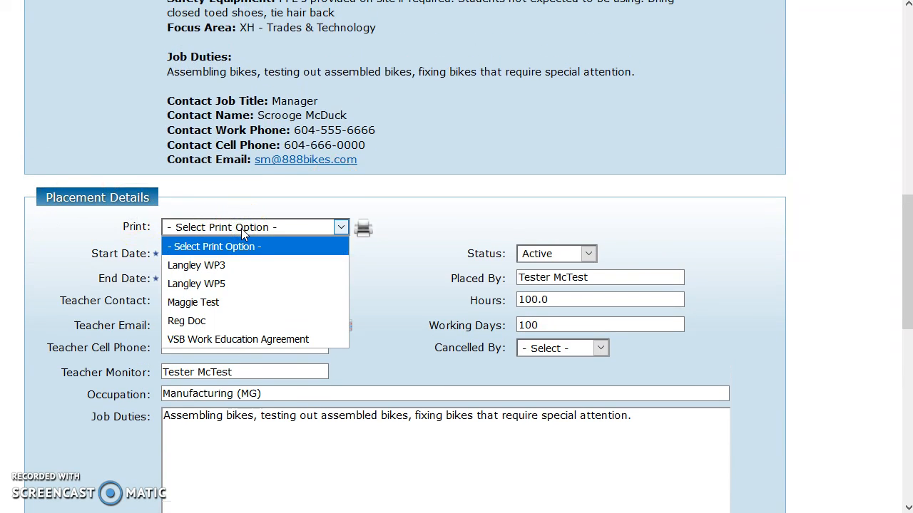
click(242, 284)
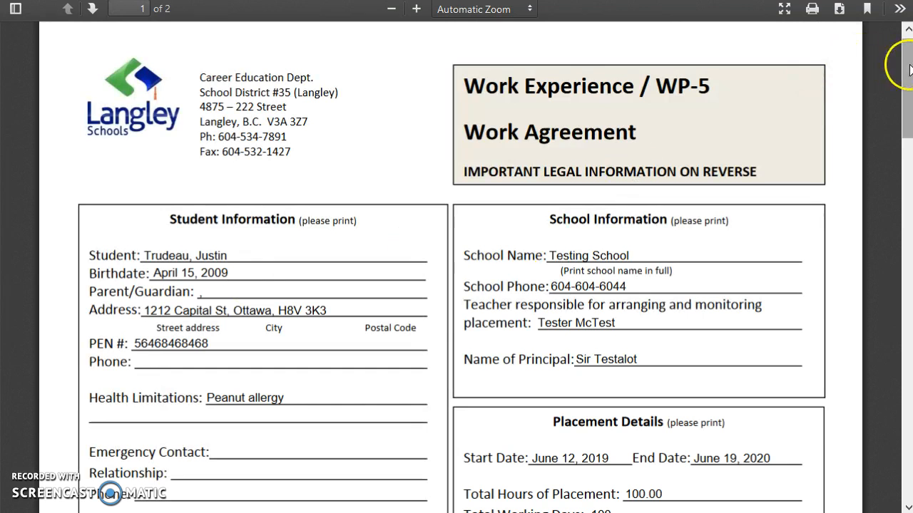
Review the WP-5 work agreement's student, school, employer, placement details, signatures and copies sections
drag(909, 69, 910, 102)
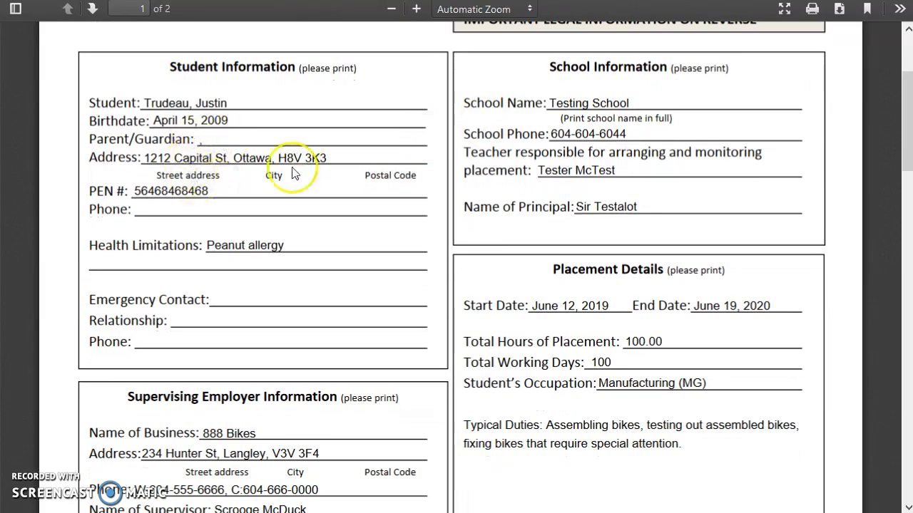
drag(908, 96, 904, 143)
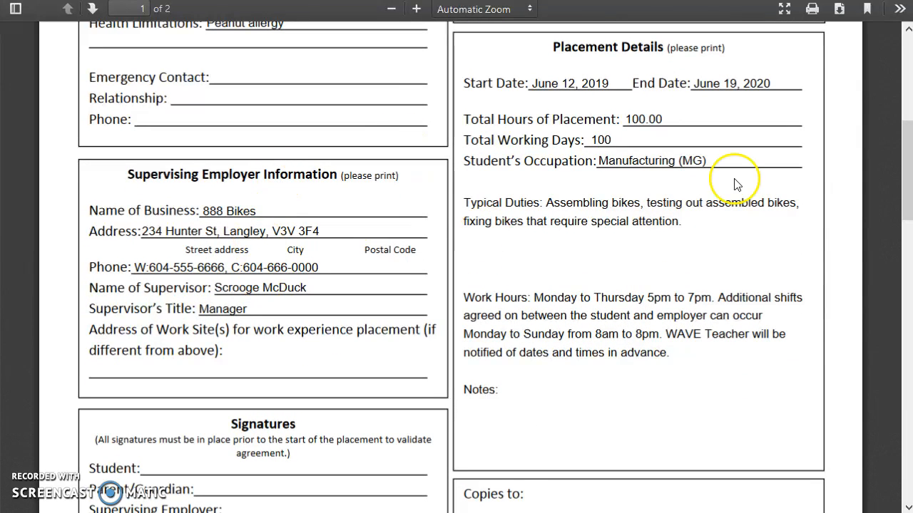
click(909, 150)
drag(910, 150, 910, 200)
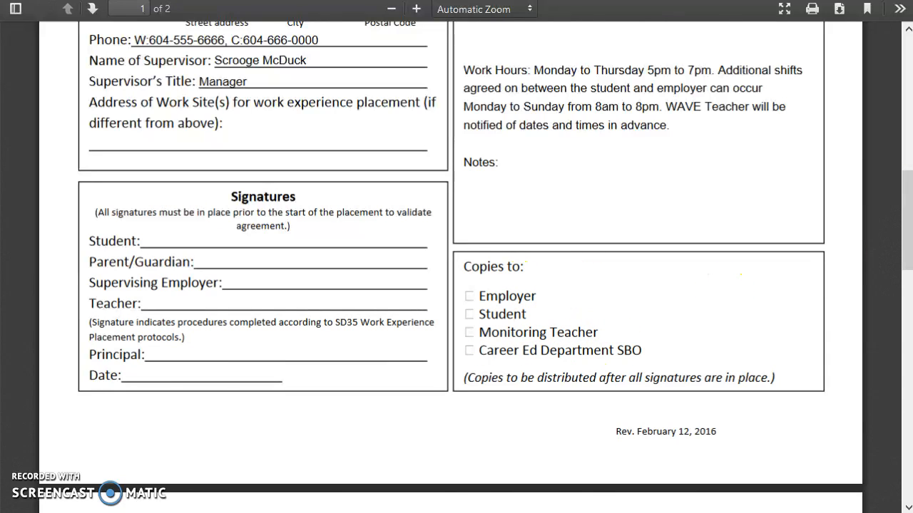
drag(906, 220, 907, 131)
scroll(456, 267, up, 1)
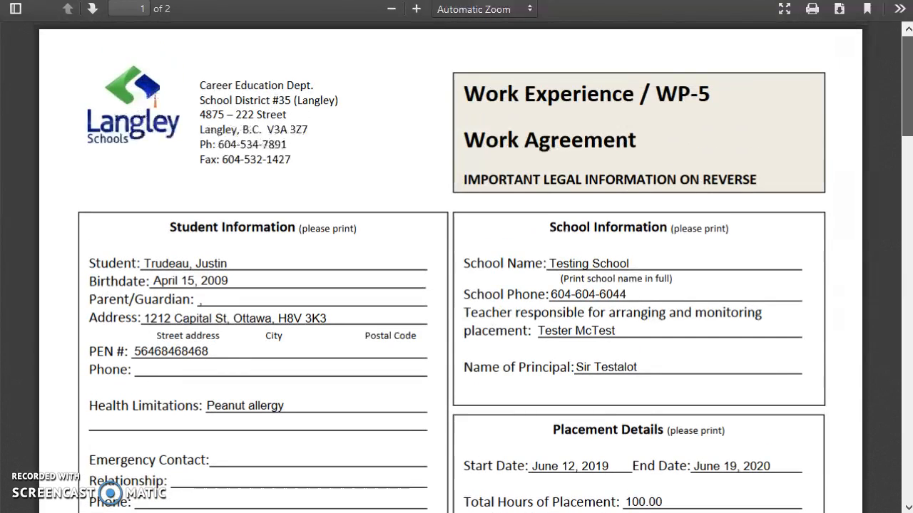